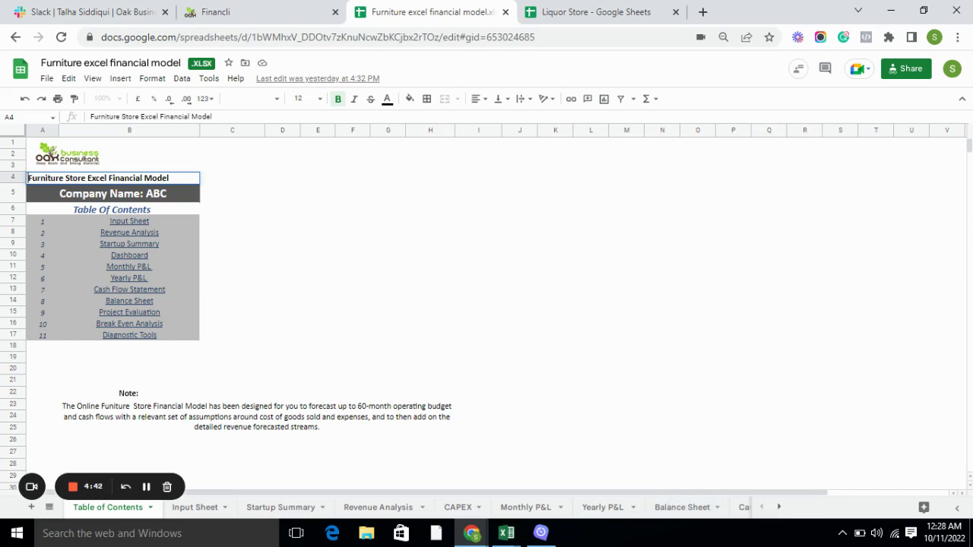
- Review the Input Sheet's assumptions, payroll and expense tables down to the inventory and payable/receivable days tables
{"action": "left_click", "coordinate": [196, 517]}
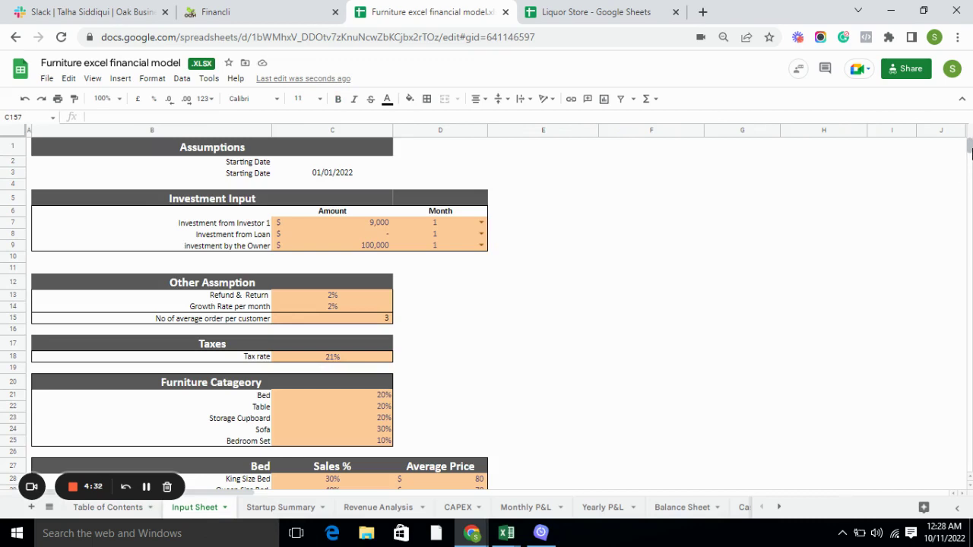
{"action": "scroll", "coordinate": [970, 152], "scroll_direction": "down", "scroll_amount": 4}
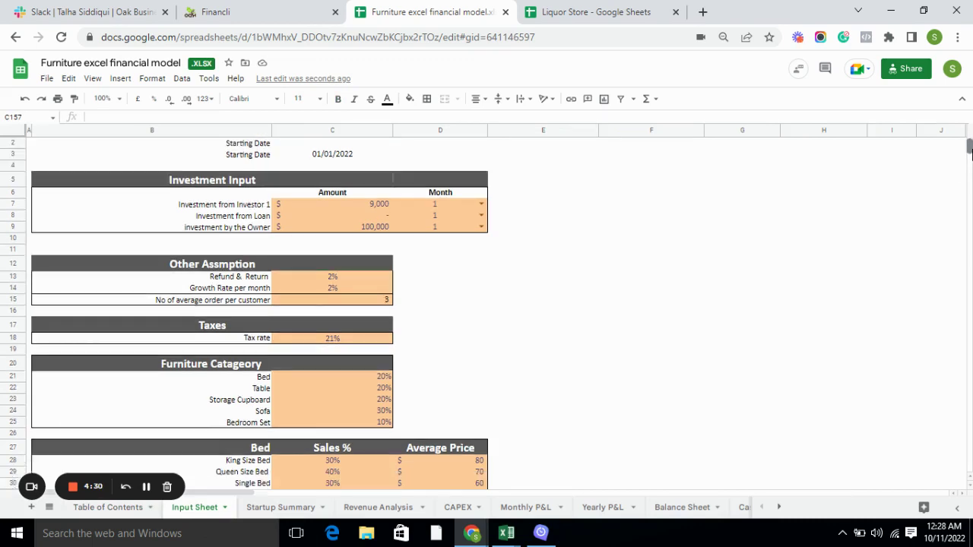
{"action": "scroll", "coordinate": [970, 153], "scroll_direction": "down", "scroll_amount": 8}
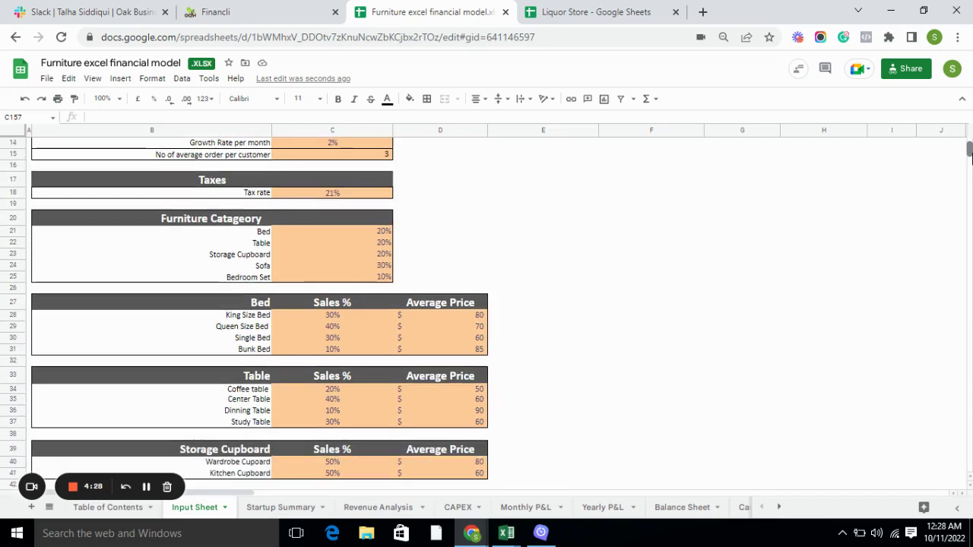
{"action": "scroll", "coordinate": [970, 155], "scroll_direction": "down", "scroll_amount": 8}
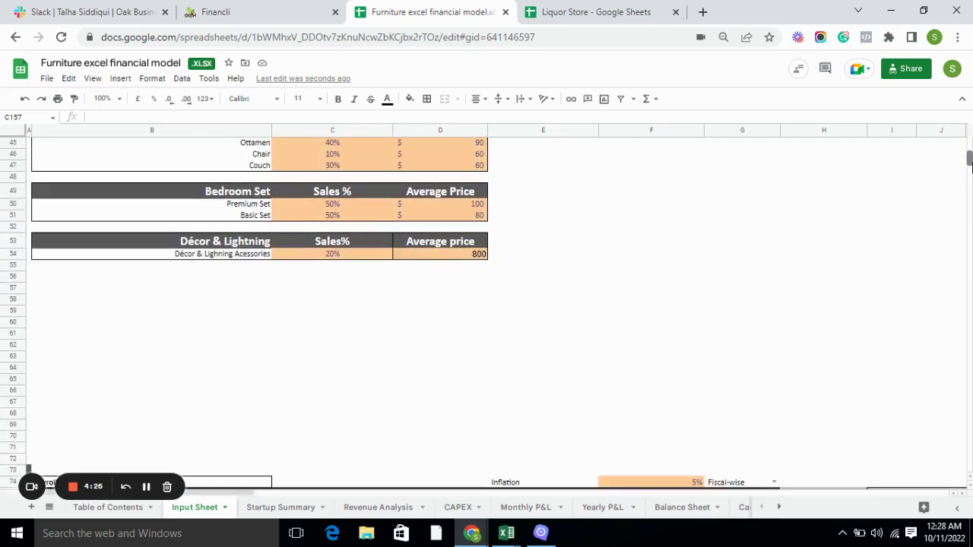
{"action": "scroll", "coordinate": [970, 165], "scroll_direction": "down", "scroll_amount": 5}
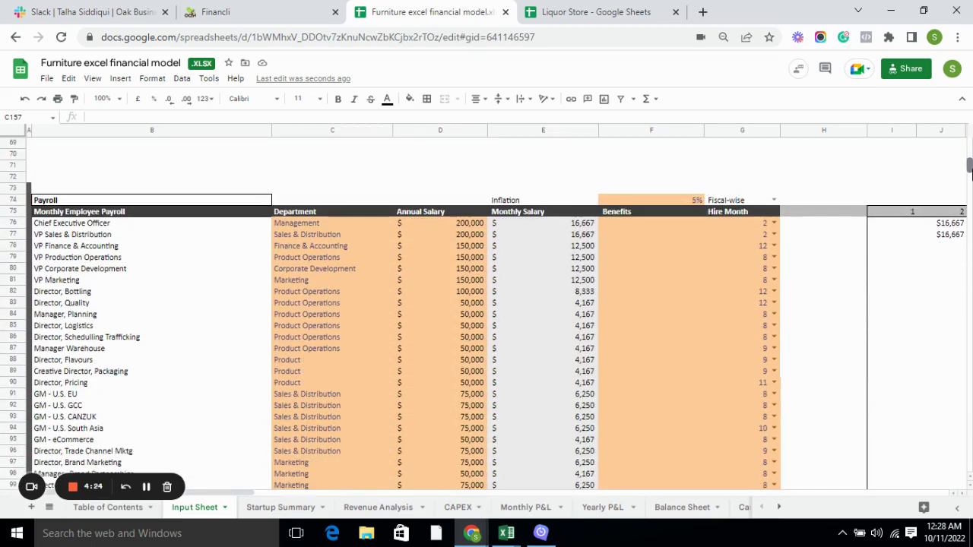
{"action": "scroll", "coordinate": [970, 168], "scroll_direction": "down", "scroll_amount": 11}
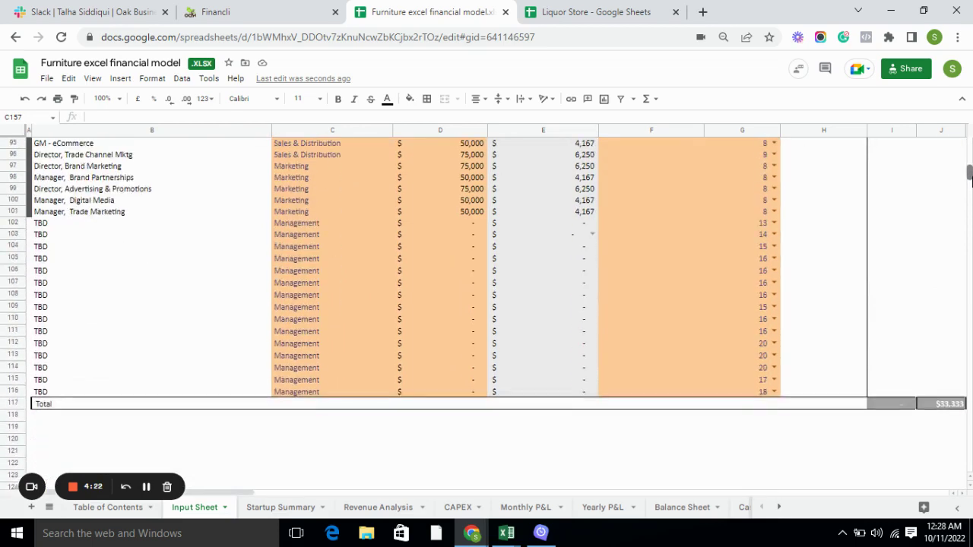
{"action": "scroll", "coordinate": [970, 183], "scroll_direction": "down", "scroll_amount": 18}
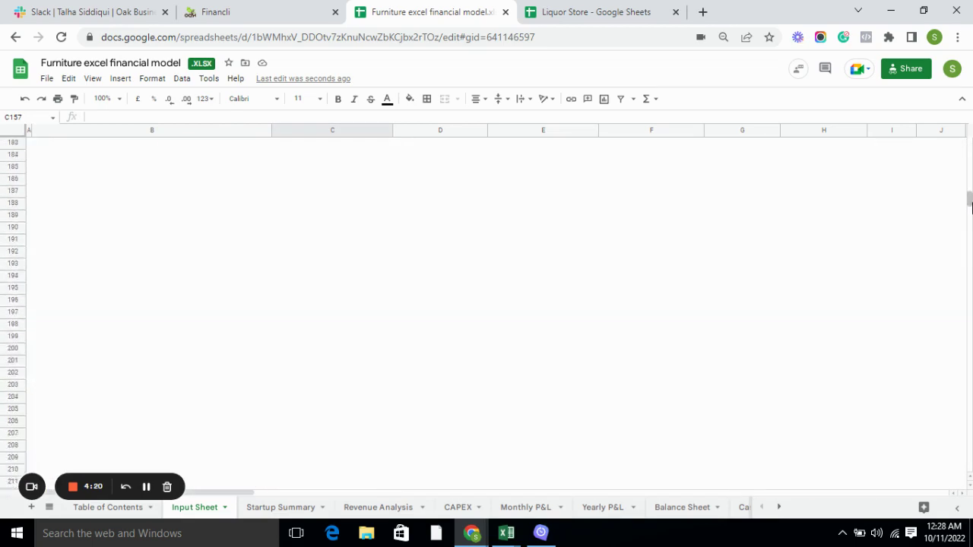
{"action": "scroll", "coordinate": [970, 197], "scroll_direction": "up", "scroll_amount": 6}
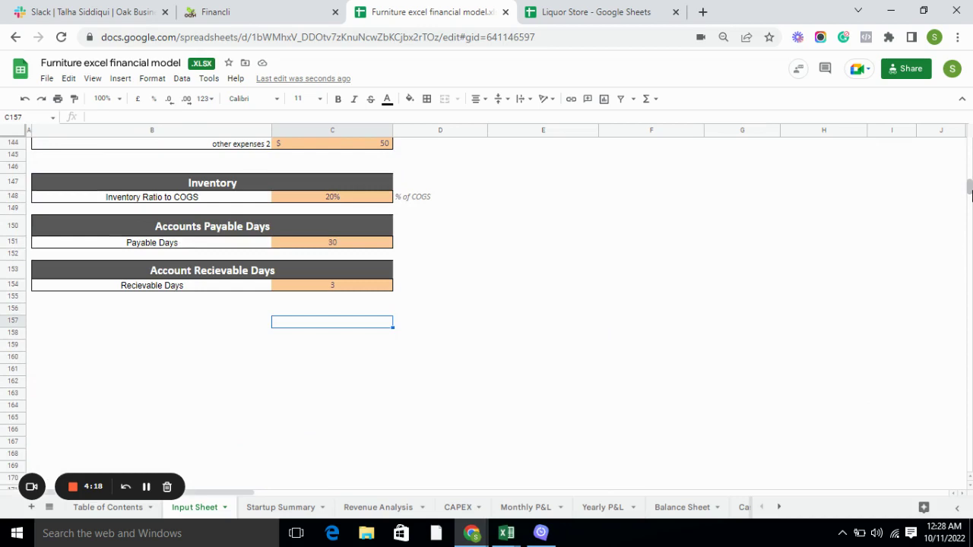
{"action": "left_click", "coordinate": [288, 513]}
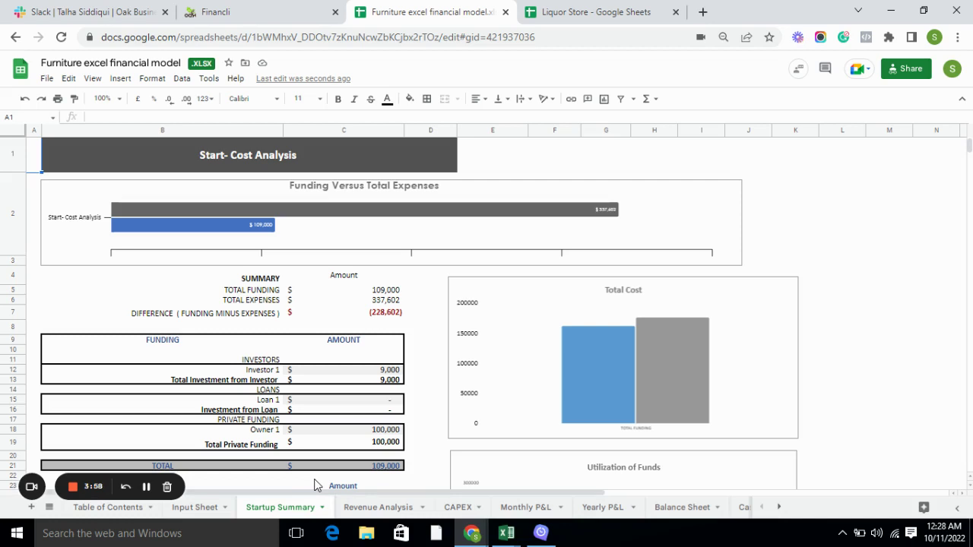
- Bring up the Revenue Analysis sheet's sales projections
{"action": "left_click", "coordinate": [362, 508]}
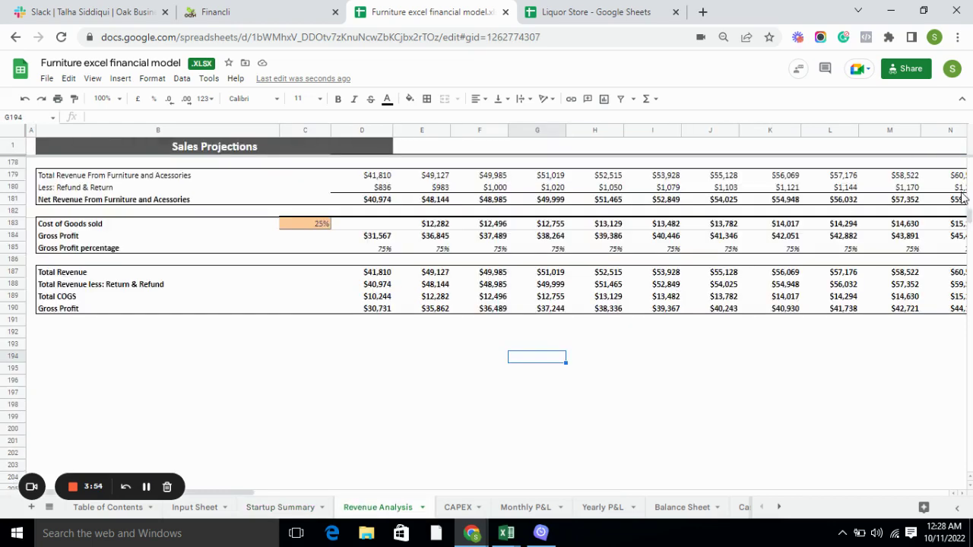
- Step down the Revenue Analysis rows from Total No of Bed sold to the total revenue and gross profit summary
{"action": "left_click_drag", "start_coordinate": [970, 220], "coordinate": [971, 162]}
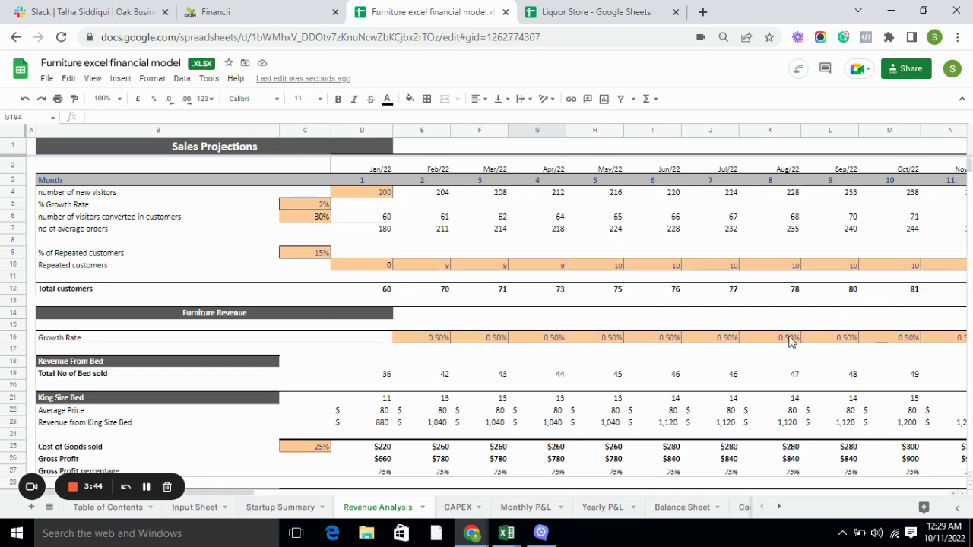
{"action": "left_click", "coordinate": [143, 377]}
{"action": "key", "text": "Down"}
{"action": "key", "text": "Down"}
{"action": "key", "text": "Down"}
{"action": "key", "text": "Down"}
{"action": "key", "text": "Down"}
{"action": "key", "text": "Down"}
{"action": "key", "text": "Down"}
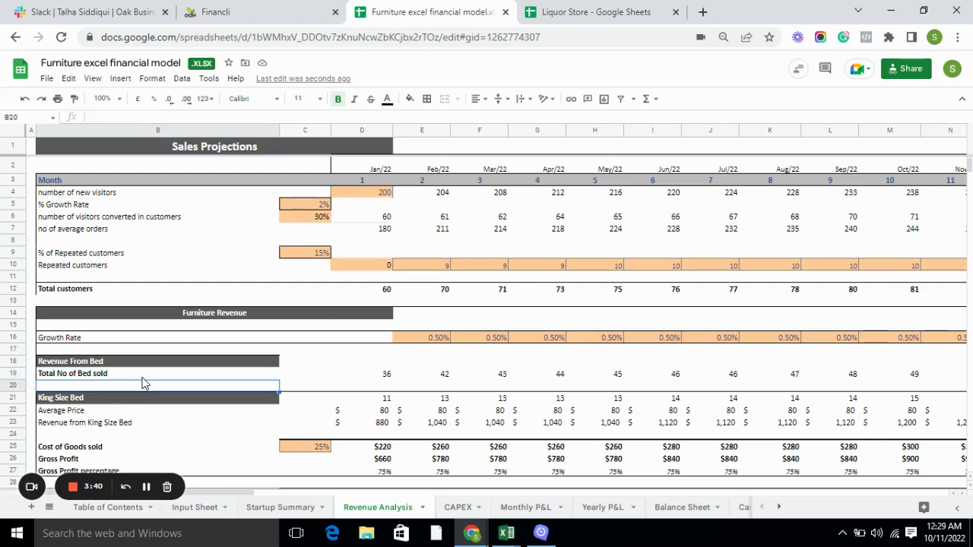
{"action": "key", "text": "Down"}
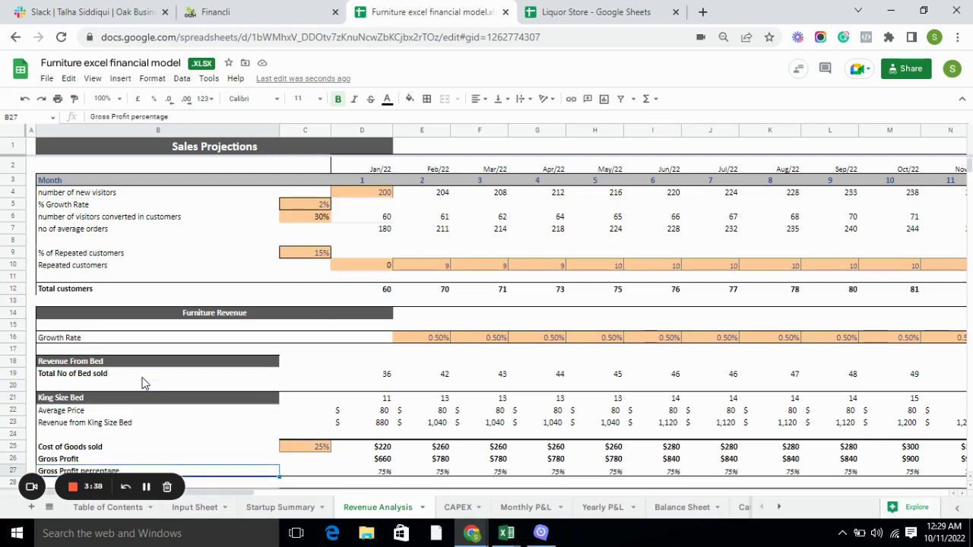
{"action": "key", "text": "Down"}
{"action": "key", "text": "Down"}
{"action": "key", "text": "Down"}
{"action": "key", "text": "Down"}
{"action": "key", "text": "Down"}
{"action": "key", "text": "Down"}
{"action": "key", "text": "Down"}
{"action": "key", "text": "Down"}
{"action": "key", "text": "Down"}
{"action": "key", "text": "Down"}
{"action": "key", "text": "Down"}
{"action": "key", "text": "Down"}
{"action": "key", "text": "Down"}
{"action": "key", "text": "Down"}
{"action": "key", "text": "Down"}
{"action": "key", "text": "Down"}
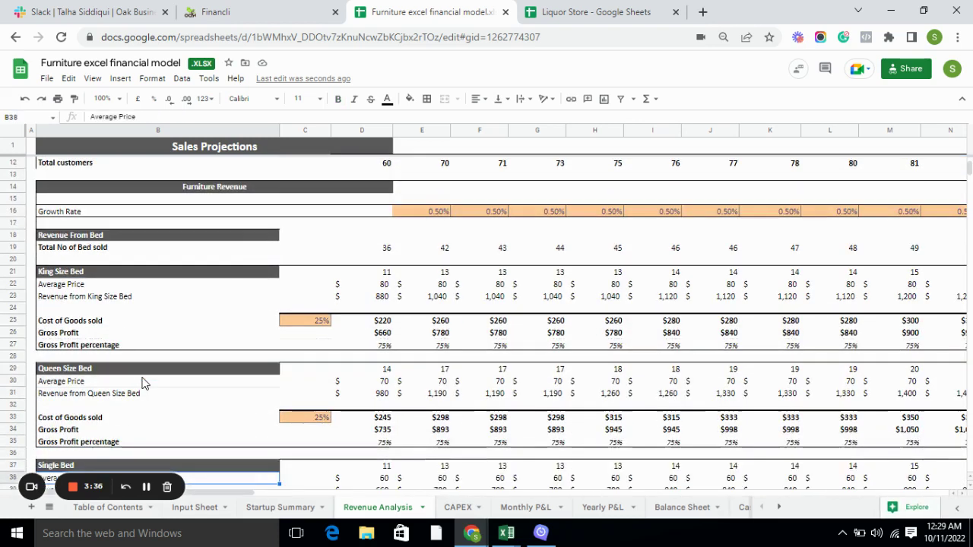
{"action": "key", "text": "Down"}
{"action": "key", "text": "Down"}
{"action": "key", "text": "Down"}
{"action": "key", "text": "Down"}
{"action": "key", "text": "Down"}
{"action": "key", "text": "Down"}
{"action": "key", "text": "Down"}
{"action": "key", "text": "Down"}
{"action": "key", "text": "Down"}
{"action": "key", "text": "Down"}
{"action": "key", "text": "Down"}
{"action": "key", "text": "Down"}
{"action": "key", "text": "Down"}
{"action": "key", "text": "Down"}
{"action": "key", "text": "Down"}
{"action": "key", "text": "Down"}
{"action": "key", "text": "Down"}
{"action": "key", "text": "Down"}
{"action": "key", "text": "Down"}
{"action": "key", "text": "Down"}
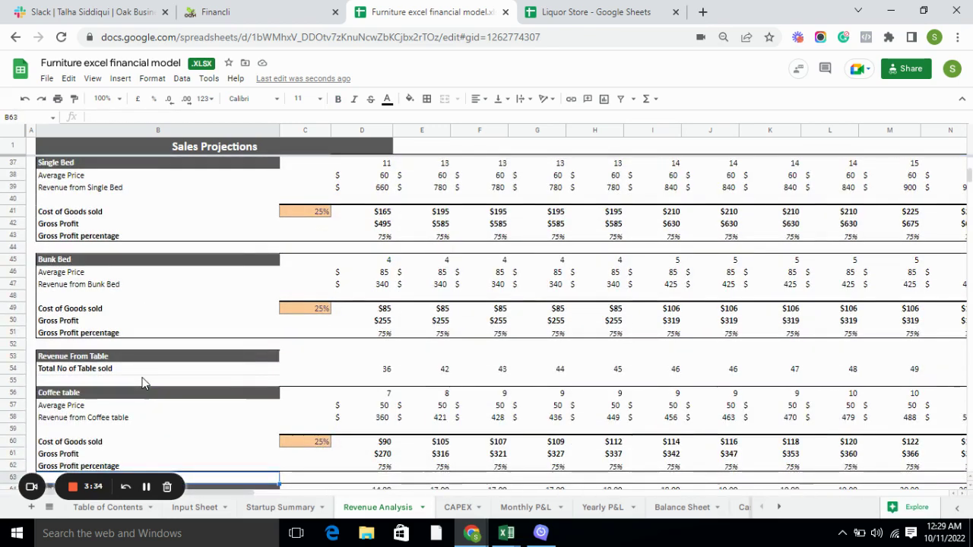
{"action": "key", "text": "Down"}
{"action": "key", "text": "Down"}
{"action": "key", "text": "Down"}
{"action": "key", "text": "Down"}
{"action": "key", "text": "Down"}
{"action": "key", "text": "Down"}
{"action": "key", "text": "Down"}
{"action": "key", "text": "Down"}
{"action": "key", "text": "Down"}
{"action": "key", "text": "Down"}
{"action": "key", "text": "Down"}
{"action": "key", "text": "Down"}
{"action": "key", "text": "Down"}
{"action": "key", "text": "Down"}
{"action": "key", "text": "Down"}
{"action": "key", "text": "Down"}
{"action": "key", "text": "Down"}
{"action": "key", "text": "Down"}
{"action": "key", "text": "Down"}
{"action": "key", "text": "Down"}
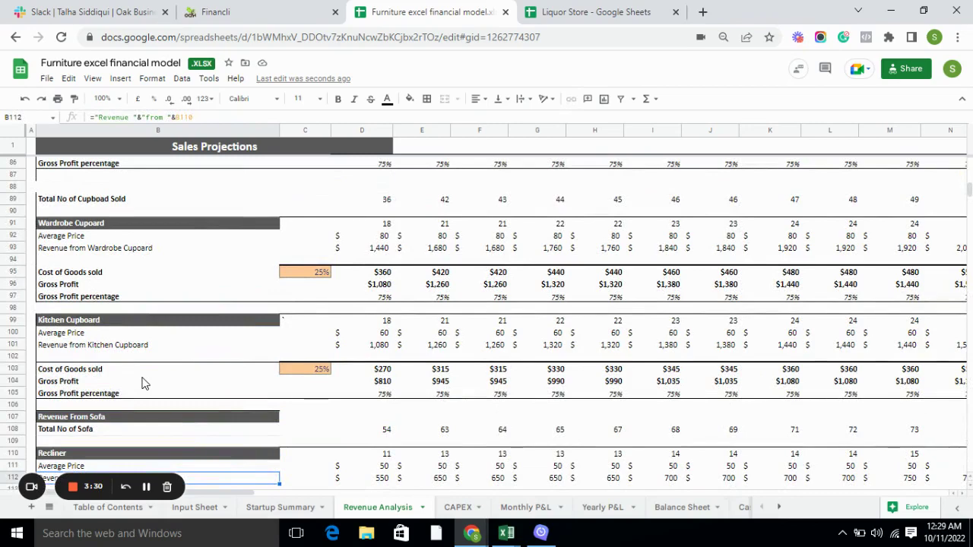
{"action": "key", "text": "Down"}
{"action": "key", "text": "Down"}
{"action": "key", "text": "Down"}
{"action": "key", "text": "Down"}
{"action": "key", "text": "Down"}
{"action": "key", "text": "Down"}
{"action": "key", "text": "Down"}
{"action": "key", "text": "Down"}
{"action": "key", "text": "Down"}
{"action": "key", "text": "Down"}
{"action": "key", "text": "Down"}
{"action": "key", "text": "Down"}
{"action": "key", "text": "Down"}
{"action": "key", "text": "Down"}
{"action": "key", "text": "Down"}
{"action": "key", "text": "Down"}
{"action": "key", "text": "Down"}
{"action": "key", "text": "Down"}
{"action": "key", "text": "Down"}
{"action": "key", "text": "Down"}
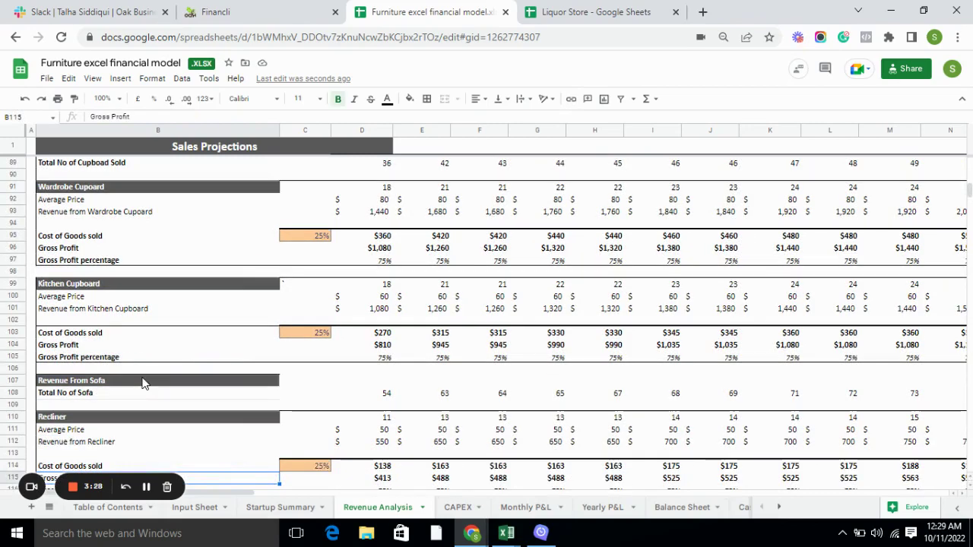
{"action": "key", "text": "Down"}
{"action": "key", "text": "Down"}
{"action": "key", "text": "Down"}
{"action": "key", "text": "Down"}
{"action": "key", "text": "Down"}
{"action": "key", "text": "Down"}
{"action": "key", "text": "Down"}
{"action": "key", "text": "Down"}
{"action": "key", "text": "Down"}
{"action": "key", "text": "Down"}
{"action": "key", "text": "Down"}
{"action": "key", "text": "Down"}
{"action": "key", "text": "Down"}
{"action": "key", "text": "Down"}
{"action": "key", "text": "Down"}
{"action": "key", "text": "Down"}
{"action": "key", "text": "Down"}
{"action": "key", "text": "Down"}
{"action": "key", "text": "Down"}
{"action": "key", "text": "Down"}
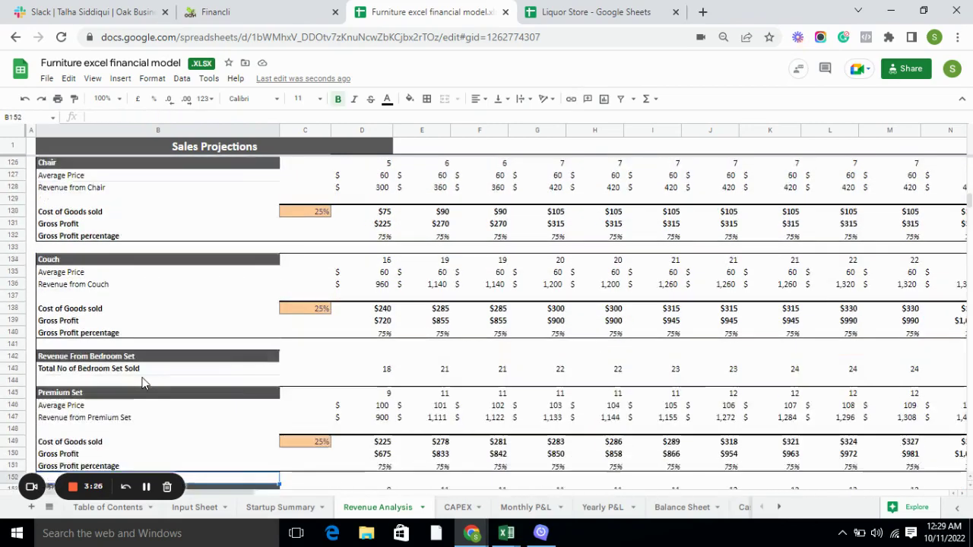
{"action": "key", "text": "Down"}
{"action": "key", "text": "Down"}
{"action": "key", "text": "Down"}
{"action": "key", "text": "Down"}
{"action": "key", "text": "Down"}
{"action": "key", "text": "Down"}
{"action": "key", "text": "Down"}
{"action": "key", "text": "Down"}
{"action": "key", "text": "Down"}
{"action": "key", "text": "Down"}
{"action": "key", "text": "Down"}
{"action": "key", "text": "Down"}
{"action": "key", "text": "Down"}
{"action": "key", "text": "Down"}
{"action": "key", "text": "Down"}
{"action": "key", "text": "Down"}
{"action": "key", "text": "Down"}
{"action": "key", "text": "Down"}
{"action": "key", "text": "Down"}
{"action": "key", "text": "Down"}
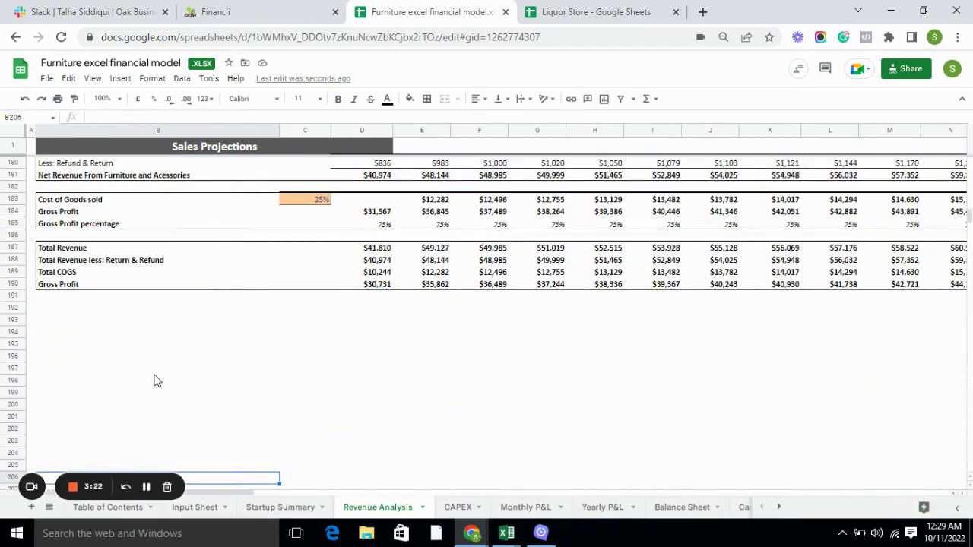
{"action": "left_click", "coordinate": [459, 508]}
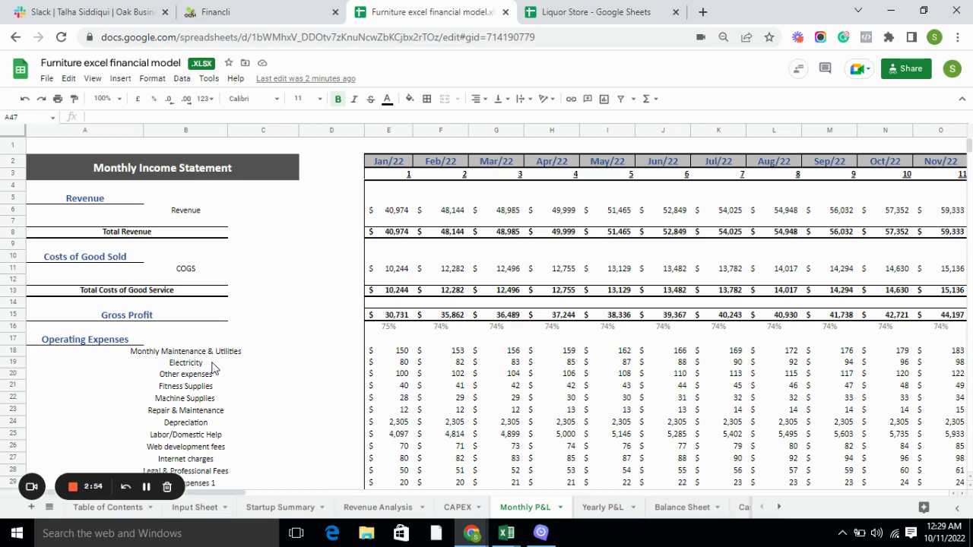
- Show net income after taxes on Monthly P&L, then on Yearly P&L (292,321 rising to 987,433)
{"action": "key", "text": "Down"}
{"action": "key", "text": "Down"}
{"action": "key", "text": "Down"}
{"action": "key", "text": "Down"}
{"action": "key", "text": "Down"}
{"action": "key", "text": "Down"}
{"action": "key", "text": "Down"}
{"action": "key", "text": "Down"}
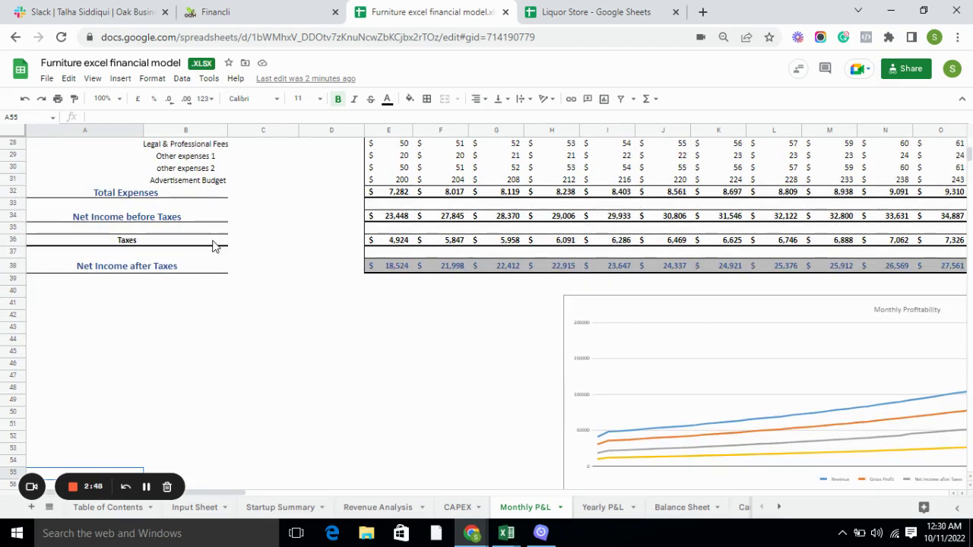
{"action": "left_click", "coordinate": [617, 511]}
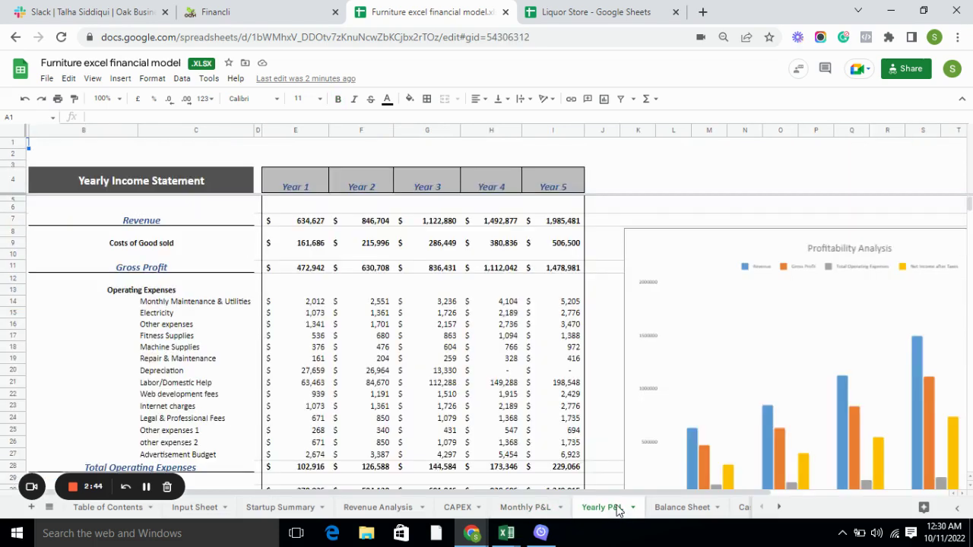
{"action": "key", "text": "Down"}
{"action": "key", "text": "Down"}
{"action": "key", "text": "Down"}
{"action": "key", "text": "Down"}
{"action": "key", "text": "Down"}
{"action": "key", "text": "Down"}
{"action": "key", "text": "Down"}
{"action": "key", "text": "Down"}
{"action": "key", "text": "Down"}
{"action": "key", "text": "Down"}
{"action": "key", "text": "Down"}
{"action": "key", "text": "Down"}
{"action": "key", "text": "Down"}
{"action": "key", "text": "Down"}
{"action": "key", "text": "Down"}
{"action": "key", "text": "Down"}
{"action": "key", "text": "Down"}
{"action": "key", "text": "Down"}
{"action": "key", "text": "Down"}
{"action": "key", "text": "Down"}
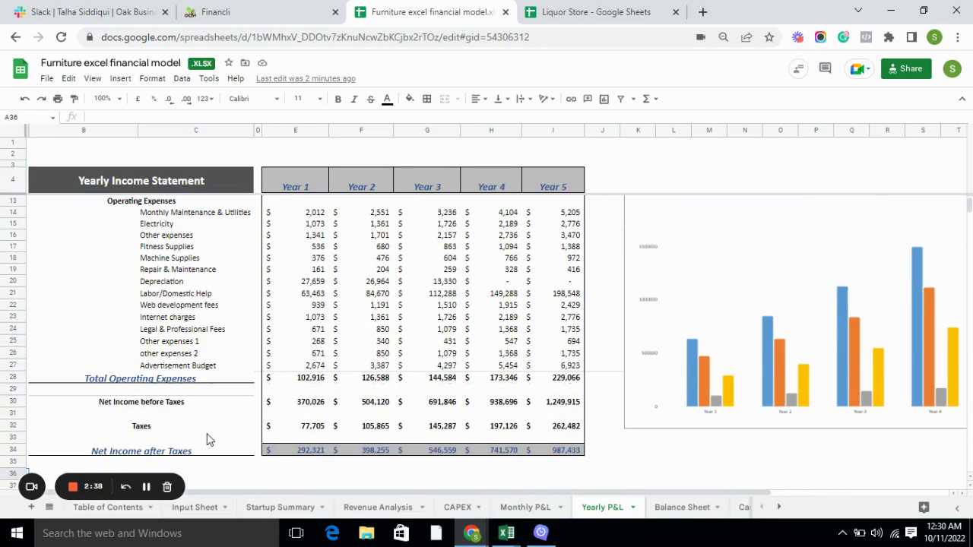
- Inspect the Balance Sheet's assets, equity and capital investment rows
{"action": "left_click", "coordinate": [682, 508]}
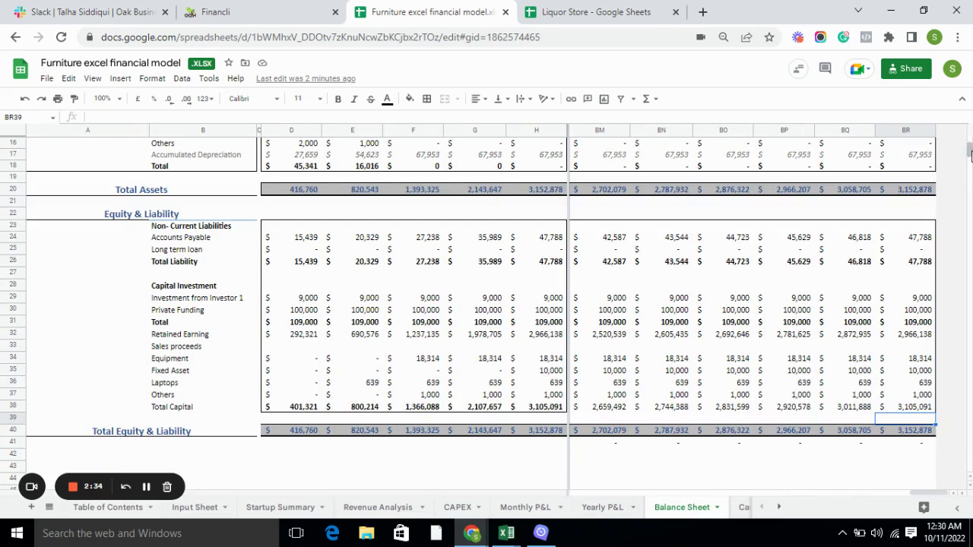
{"action": "left_click_drag", "start_coordinate": [971, 155], "coordinate": [971, 143]}
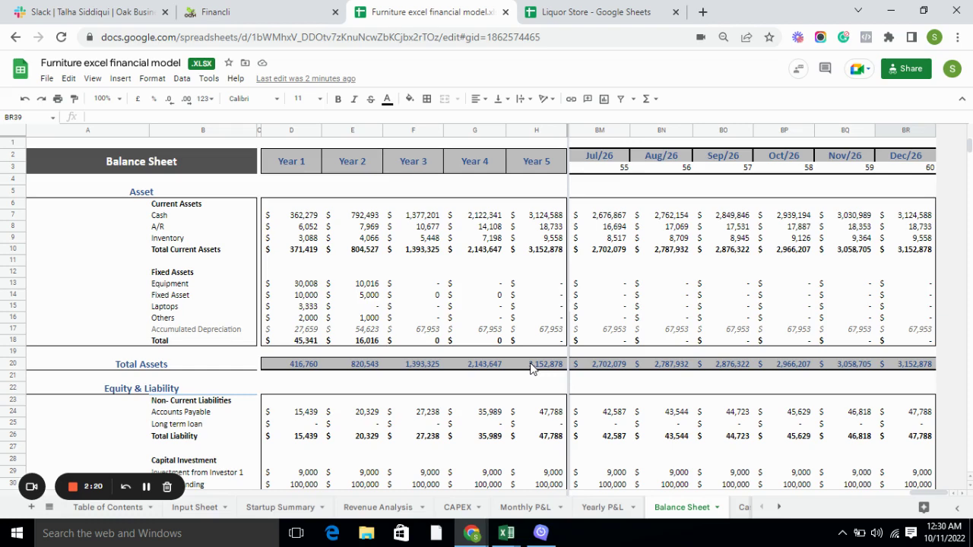
{"action": "key", "text": "Left"}
{"action": "key", "text": "Left"}
{"action": "key", "text": "Left"}
{"action": "key", "text": "Up"}
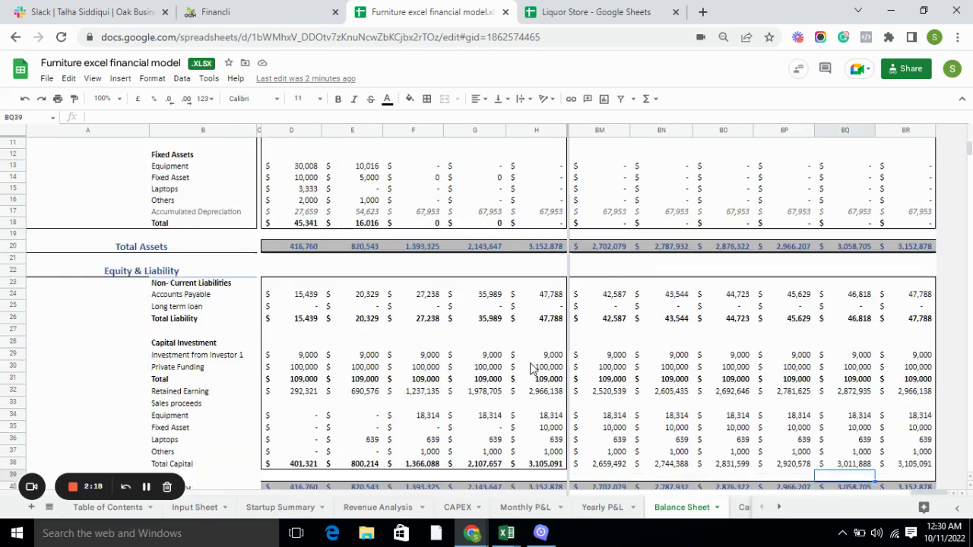
{"action": "key", "text": "Up"}
{"action": "key", "text": "Up"}
{"action": "key", "text": "Up"}
{"action": "key", "text": "Up"}
{"action": "key", "text": "Up"}
{"action": "key", "text": "Up"}
{"action": "key", "text": "Up"}
{"action": "key", "text": "Up"}
{"action": "key", "text": "Up"}
{"action": "key", "text": "Up"}
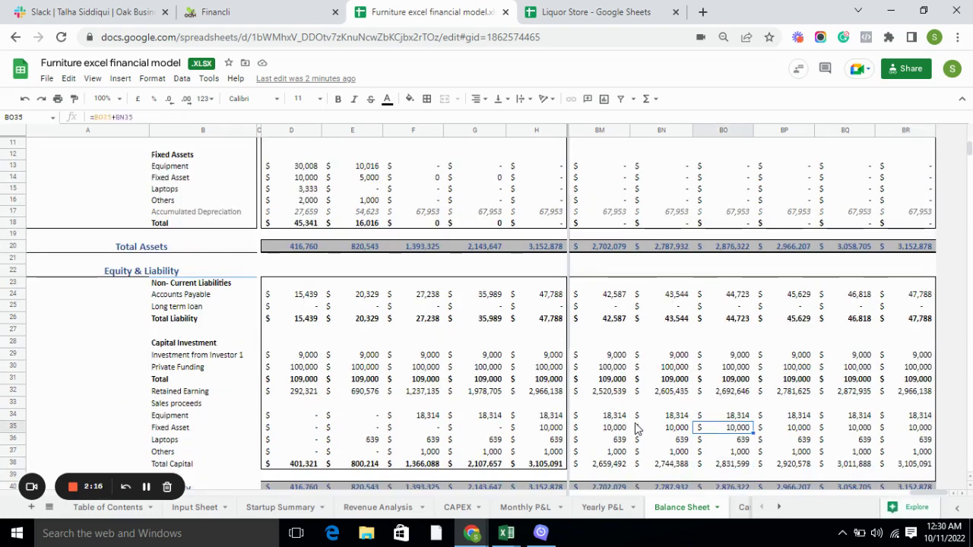
{"action": "left_click", "coordinate": [744, 512]}
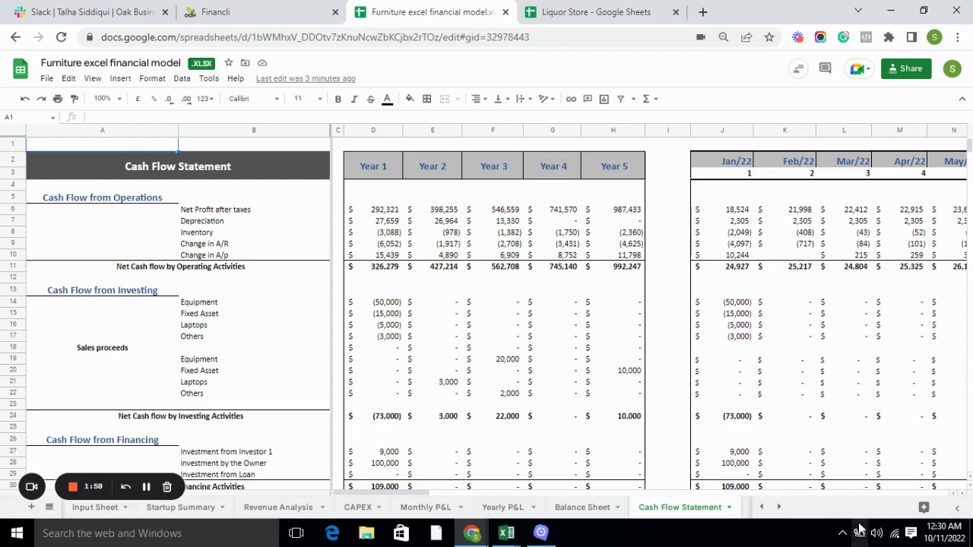
- Look over the Dashboard's valuation boxes and charts, then the Project Evaluation NPV of 2,928,399
{"action": "left_click", "coordinate": [778, 507]}
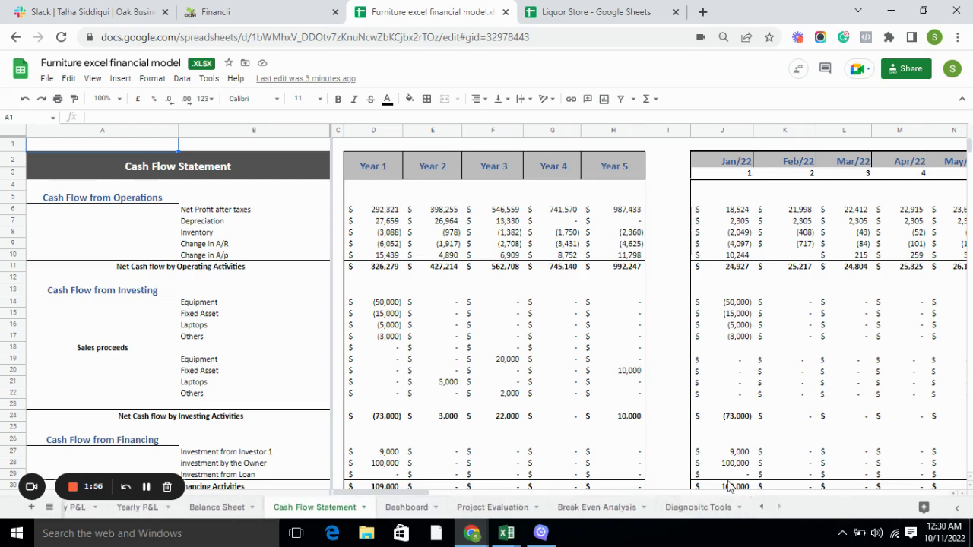
{"action": "left_click", "coordinate": [405, 508]}
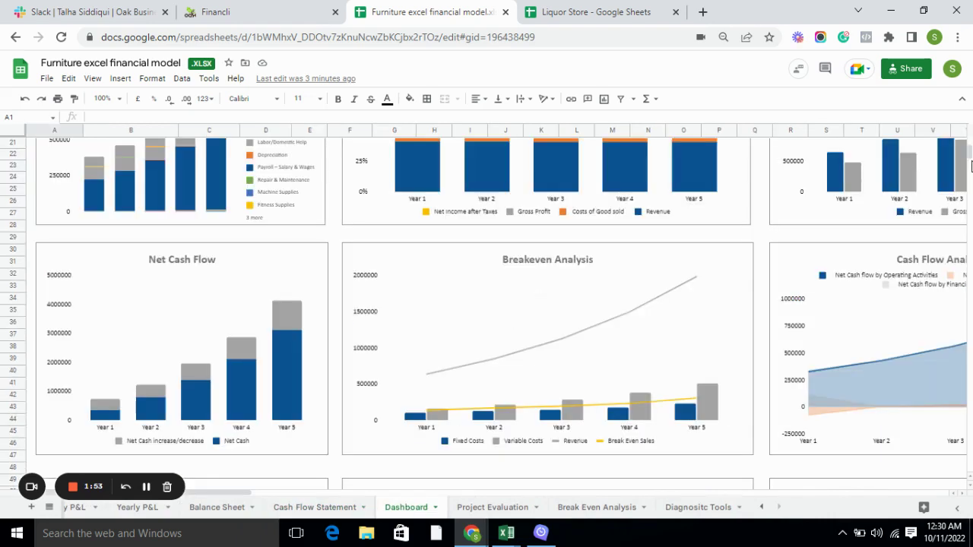
{"action": "scroll", "coordinate": [971, 157], "scroll_direction": "up", "scroll_amount": 5}
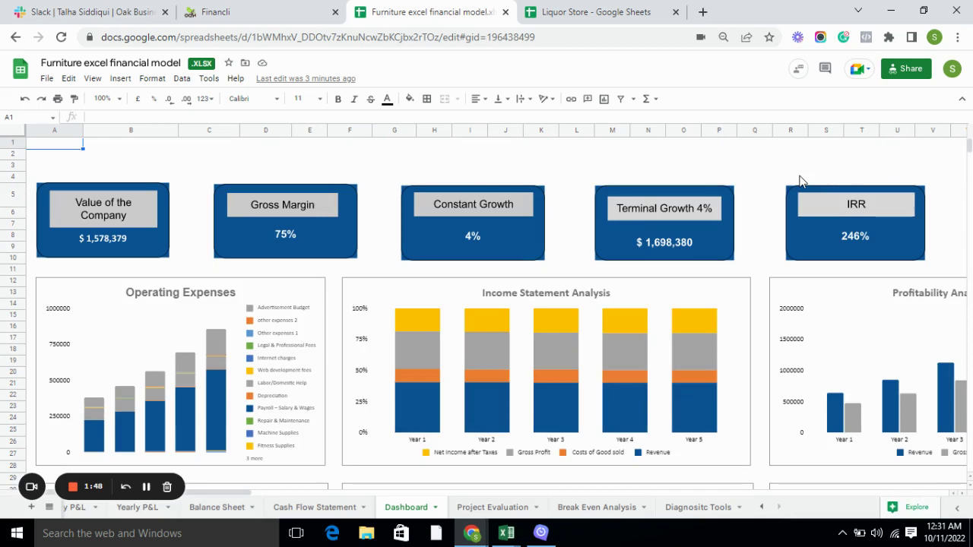
{"action": "left_click", "coordinate": [503, 508]}
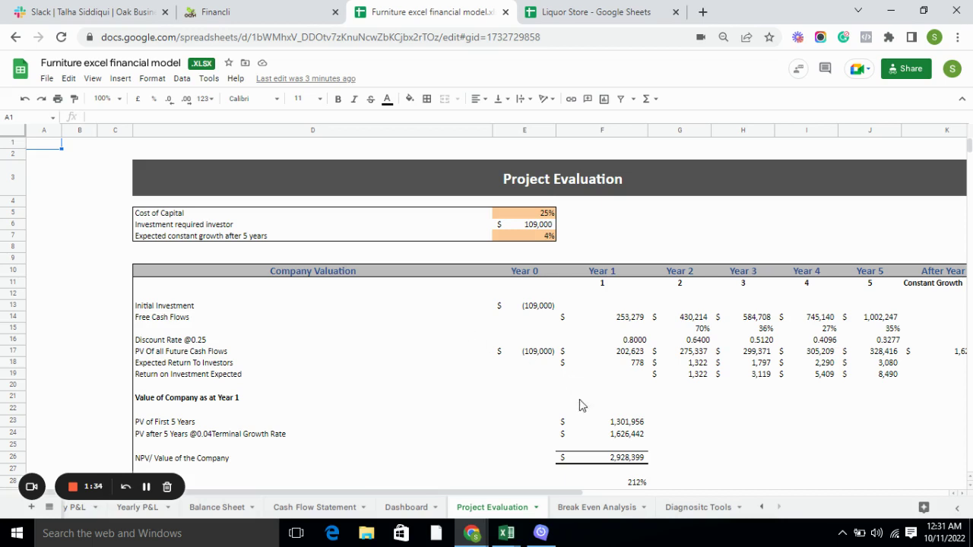
{"action": "left_click", "coordinate": [597, 507]}
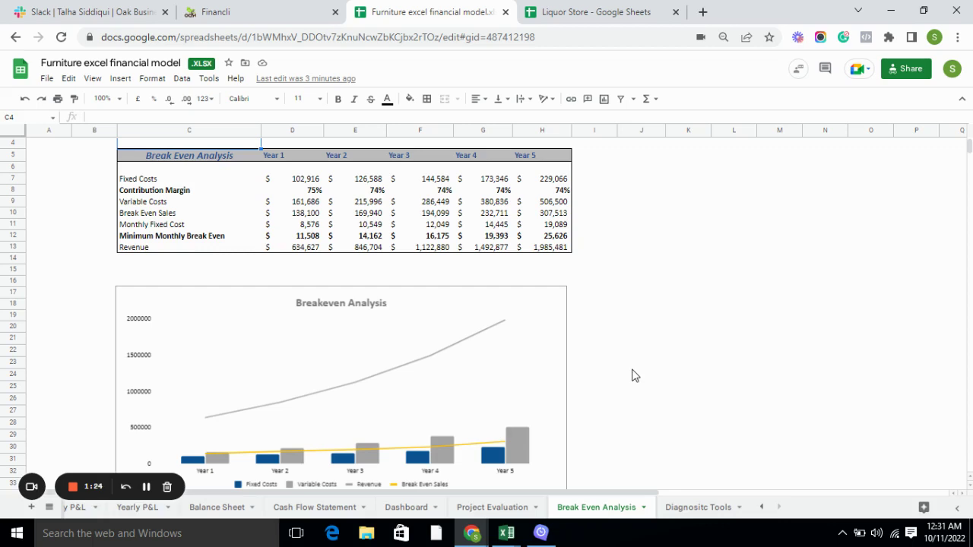
- Open the Diagnostic Tools sheet showing its gross margin and profit findings
{"action": "left_click", "coordinate": [698, 507]}
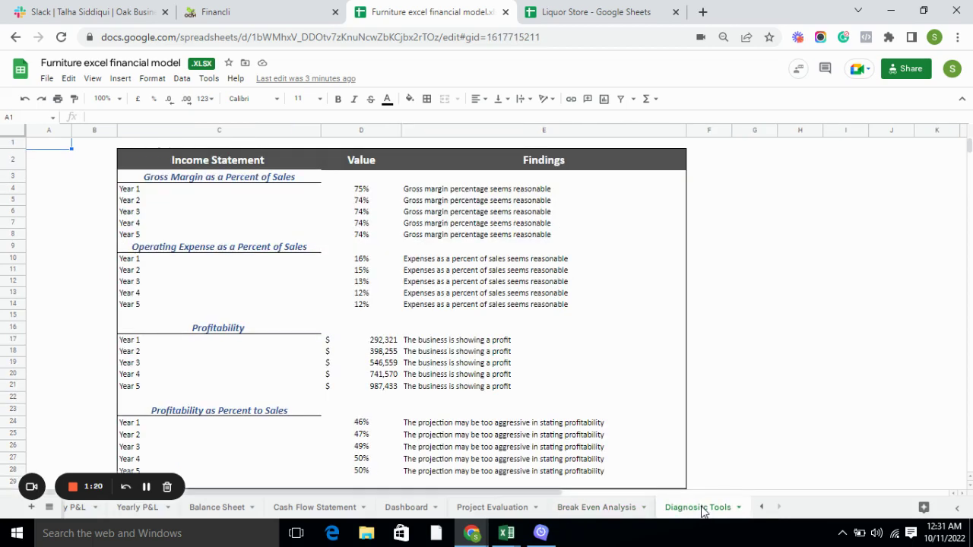